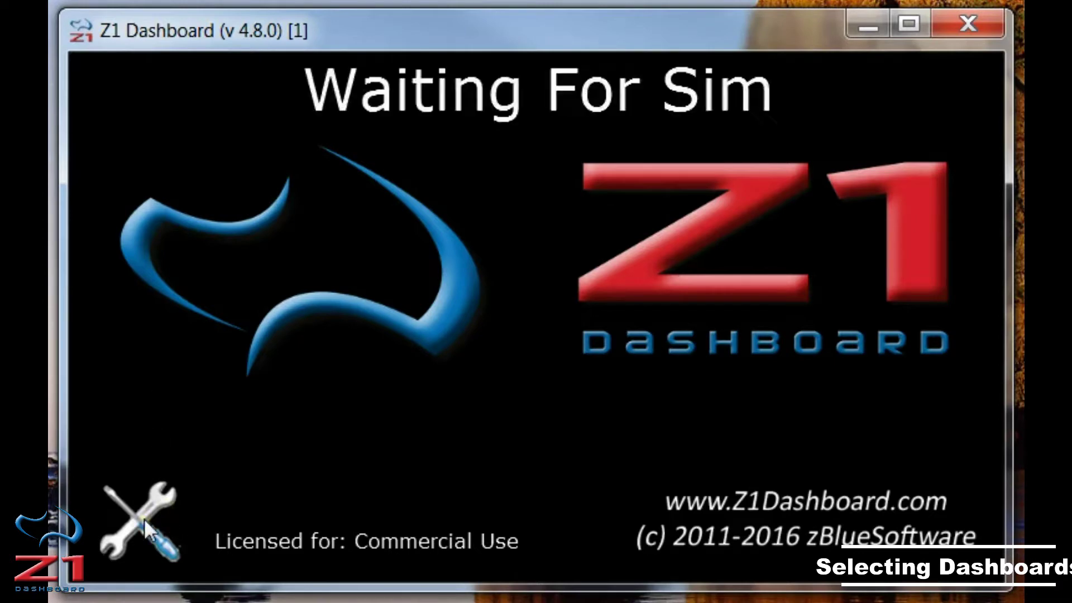
Open the dashboard settings on the Car 1 page, showing the Assetto Corsa abarth500_s1 (Abarth 500) profile
{"action": "left_click", "coordinate": [129, 507]}
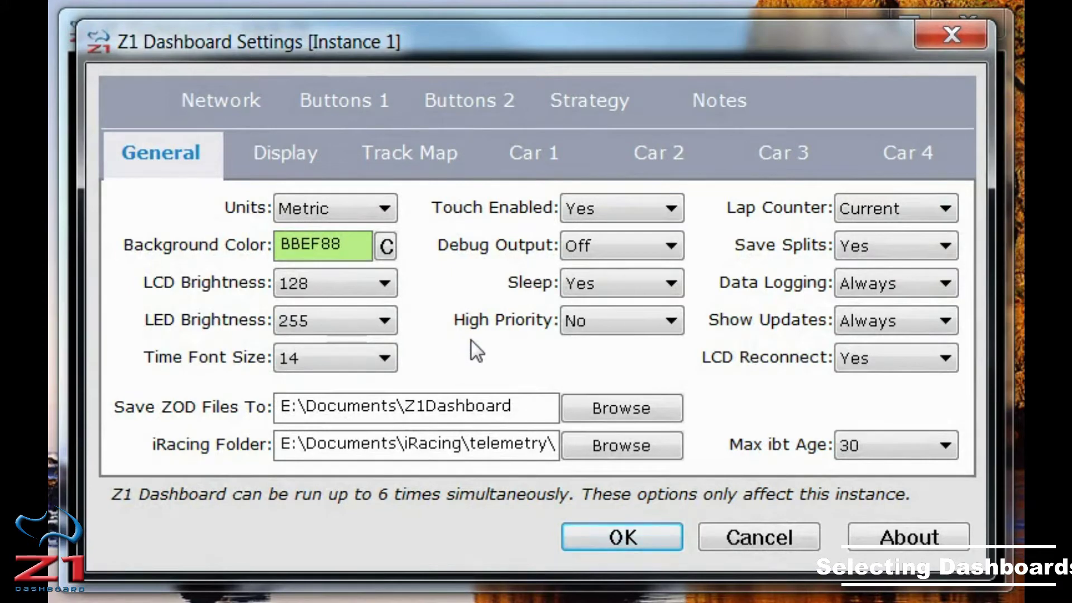
{"action": "left_click", "coordinate": [536, 148]}
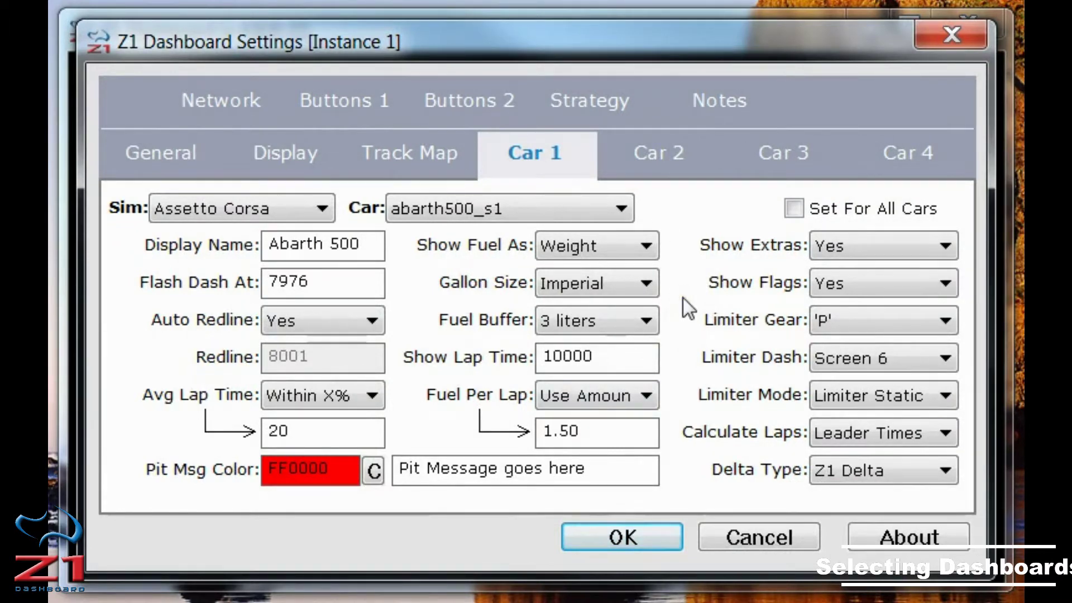
{"action": "left_click", "coordinate": [139, 186]}
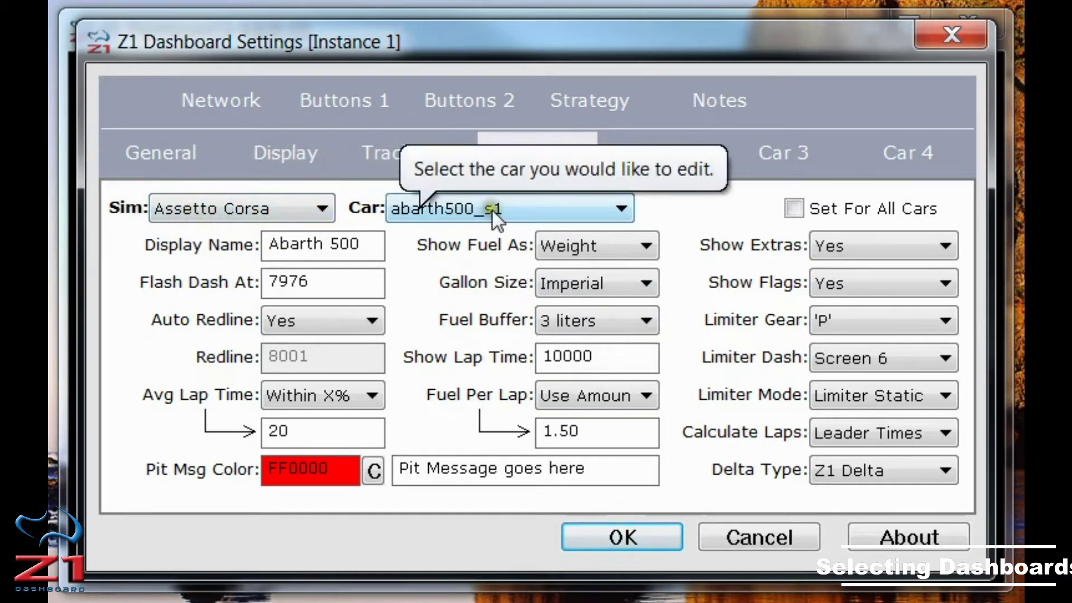
Change Car 1's simulator to iRacing without saving the old car, loading audi90gto (Audi 90 Quattro)
{"action": "left_click", "coordinate": [281, 204]}
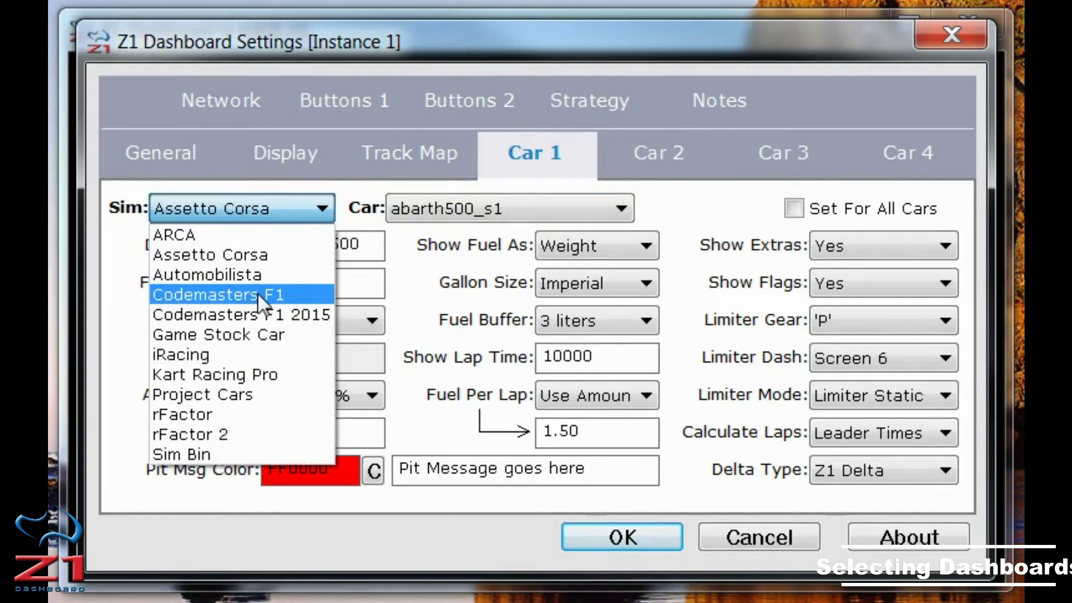
{"action": "left_click", "coordinate": [215, 354]}
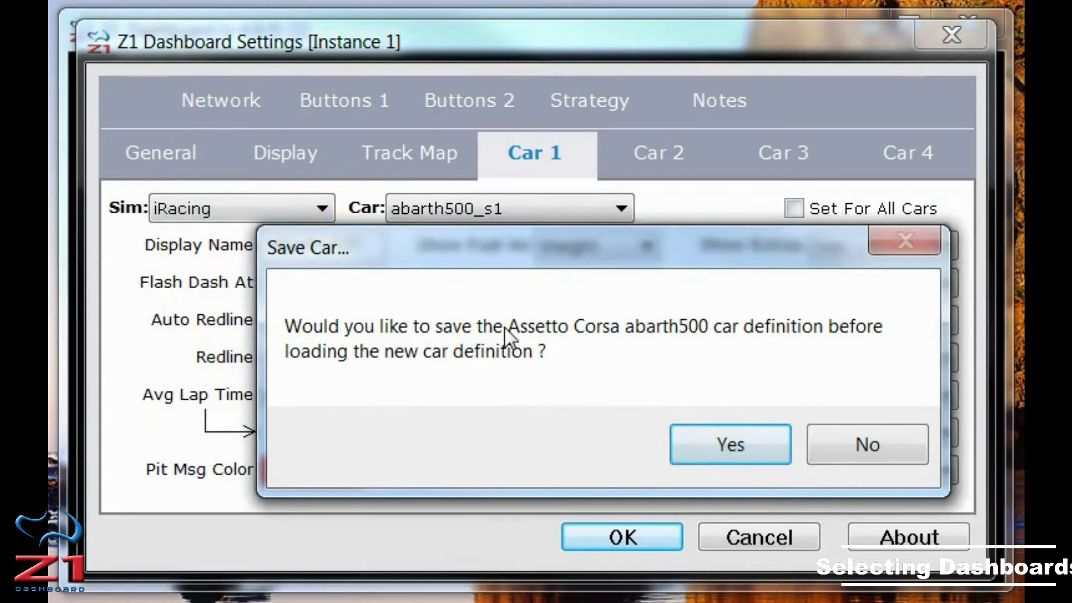
{"action": "left_click", "coordinate": [408, 252]}
{"action": "left_click", "coordinate": [846, 447]}
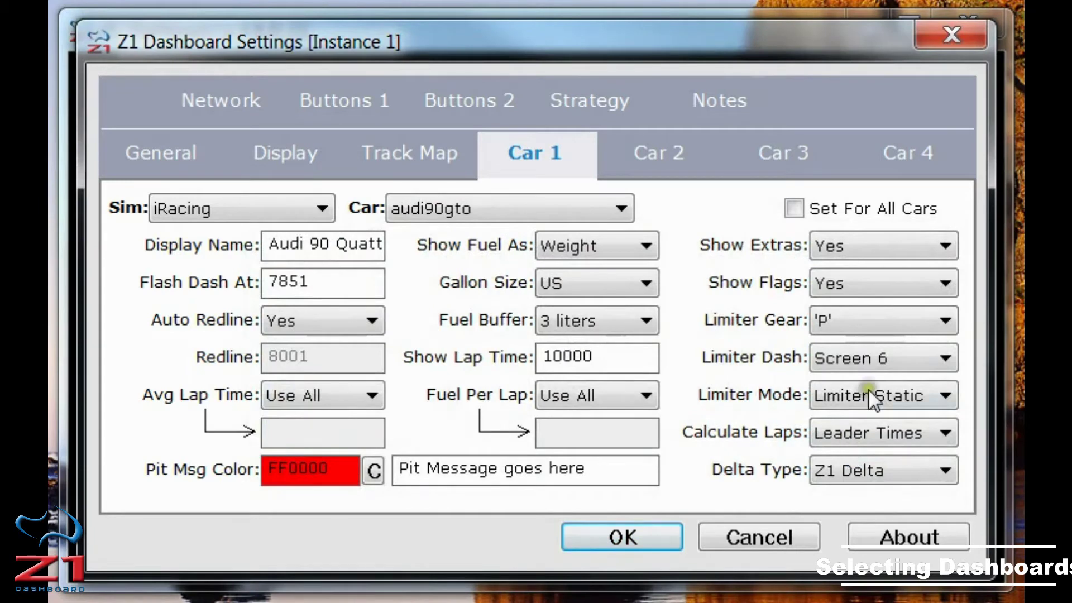
Select the audir8gt3 car and confirm the save prompt, loading the Audi R8 LMS profile
{"action": "left_click", "coordinate": [510, 214]}
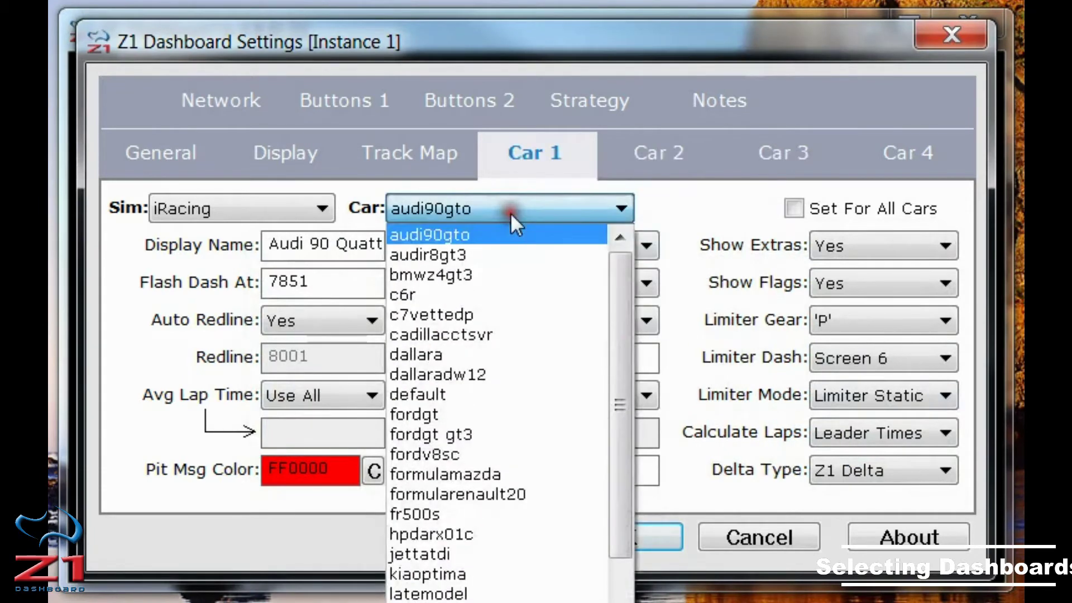
{"action": "scroll", "coordinate": [618, 397], "scroll_direction": "down", "scroll_amount": 1}
{"action": "left_click_drag", "start_coordinate": [618, 396], "coordinate": [619, 314]}
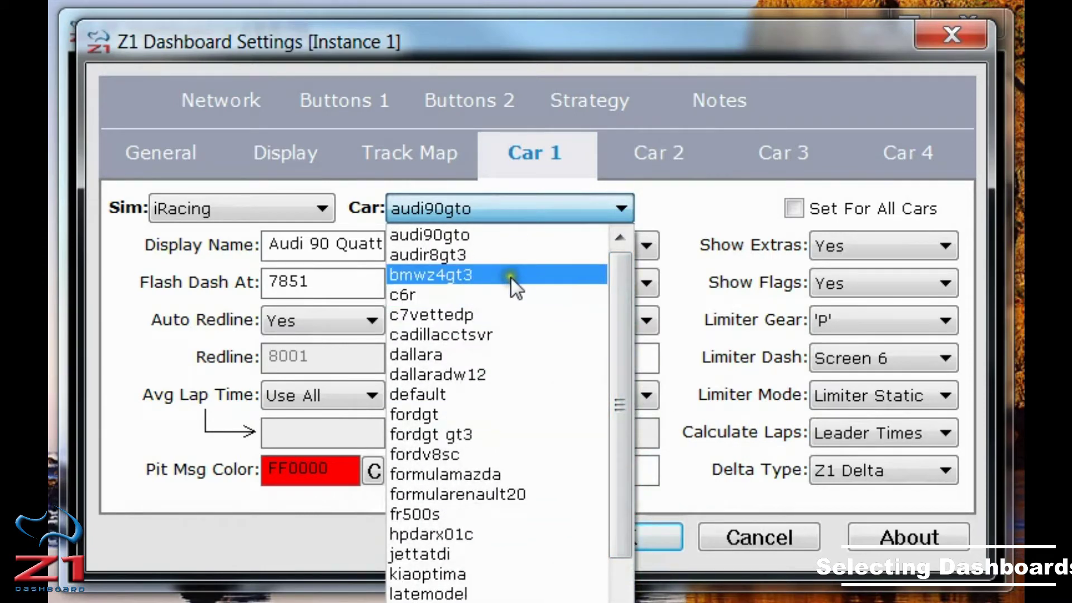
{"action": "left_click", "coordinate": [443, 256]}
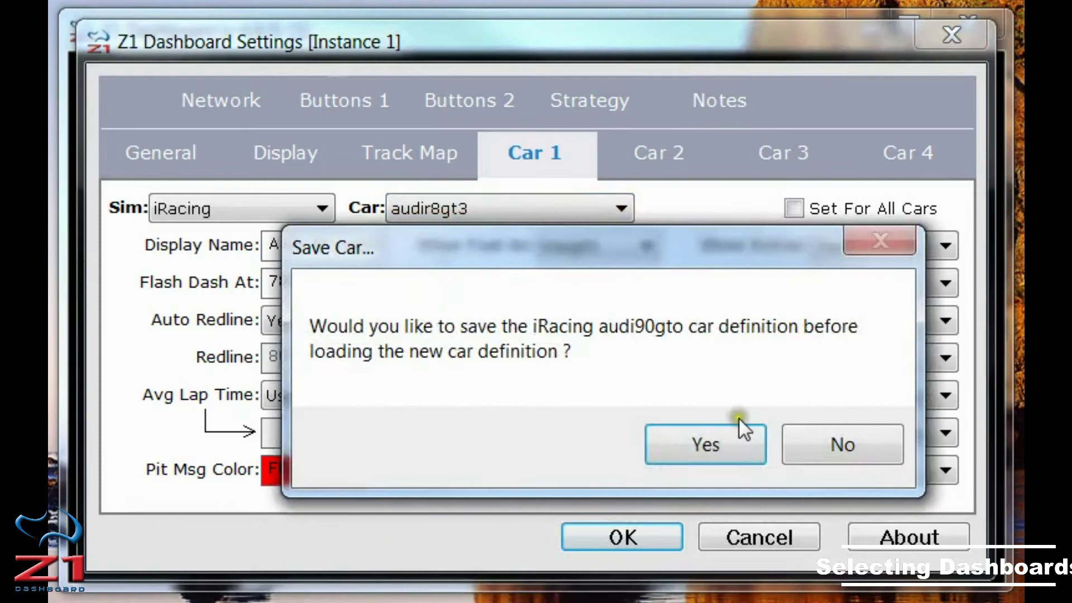
{"action": "left_click", "coordinate": [827, 445]}
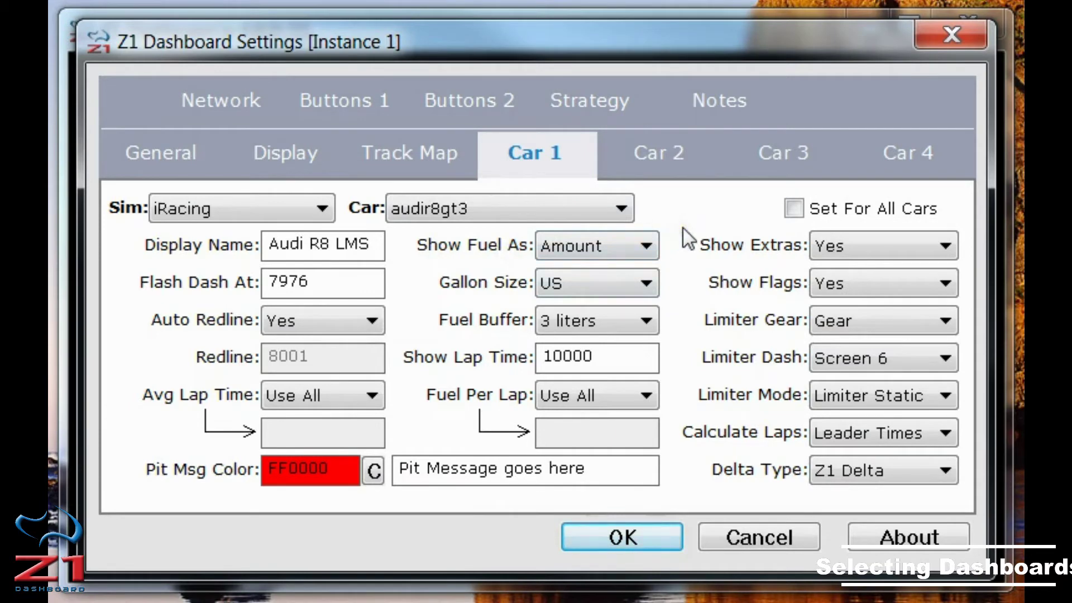
Show the Car 2 screen settings and preview the dashes on screens 2 and 3
{"action": "left_click", "coordinate": [647, 153]}
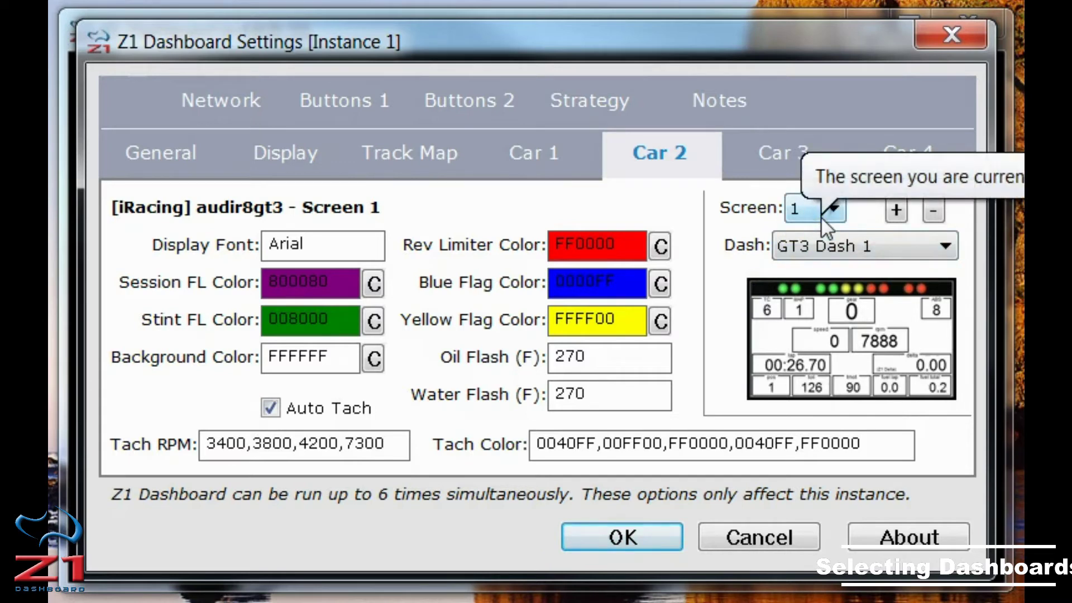
{"action": "left_click", "coordinate": [835, 209]}
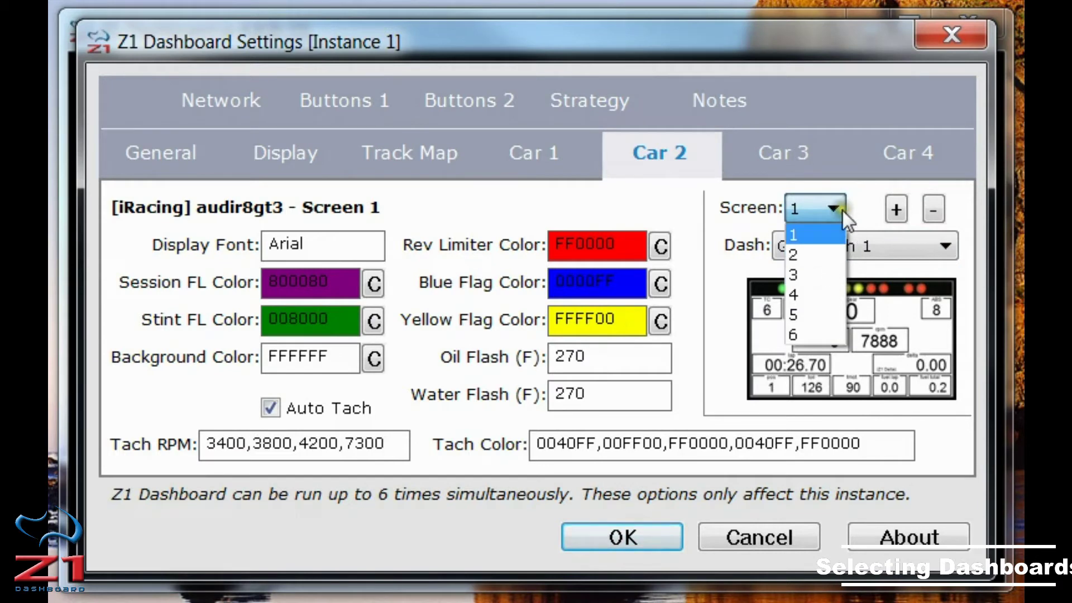
{"action": "left_click", "coordinate": [812, 258]}
{"action": "left_click", "coordinate": [836, 212]}
{"action": "left_click", "coordinate": [818, 275]}
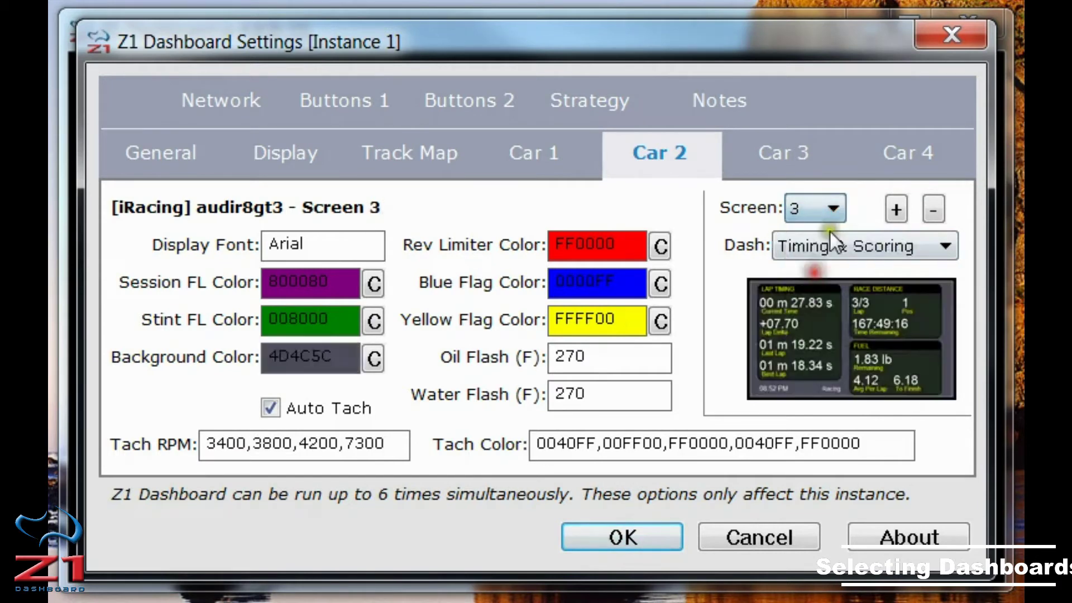
Preview screens 4, 5 and 6, then return to Screen 1 with its GT3 Dash 1 layout
{"action": "left_click", "coordinate": [833, 209]}
{"action": "left_click", "coordinate": [812, 295]}
{"action": "left_click", "coordinate": [828, 214]}
{"action": "left_click", "coordinate": [811, 321]}
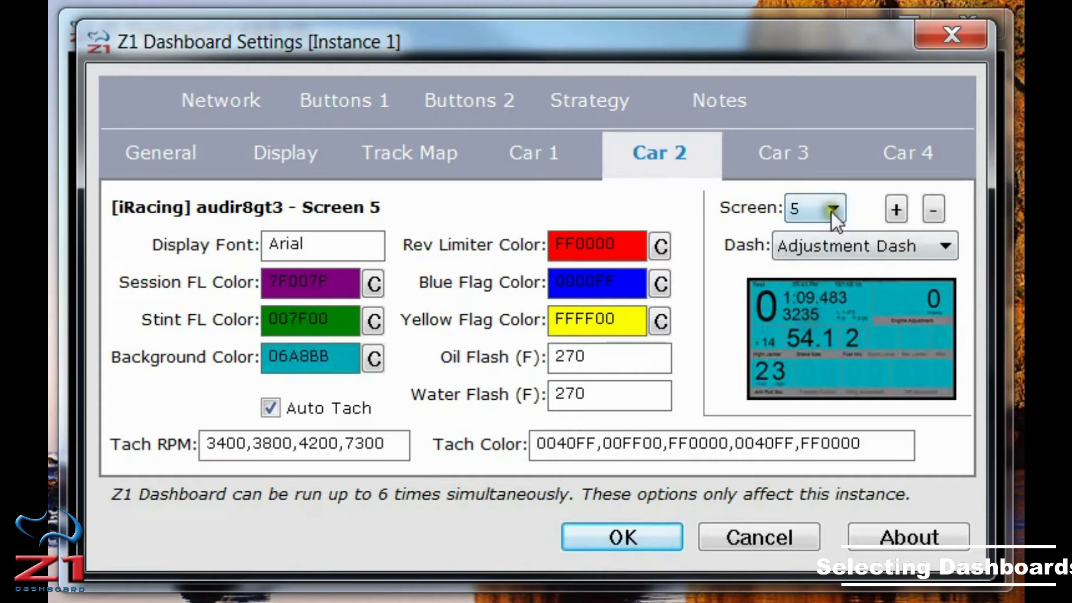
{"action": "left_click", "coordinate": [832, 211]}
{"action": "left_click", "coordinate": [812, 334]}
{"action": "left_click", "coordinate": [827, 215]}
{"action": "left_click", "coordinate": [822, 234]}
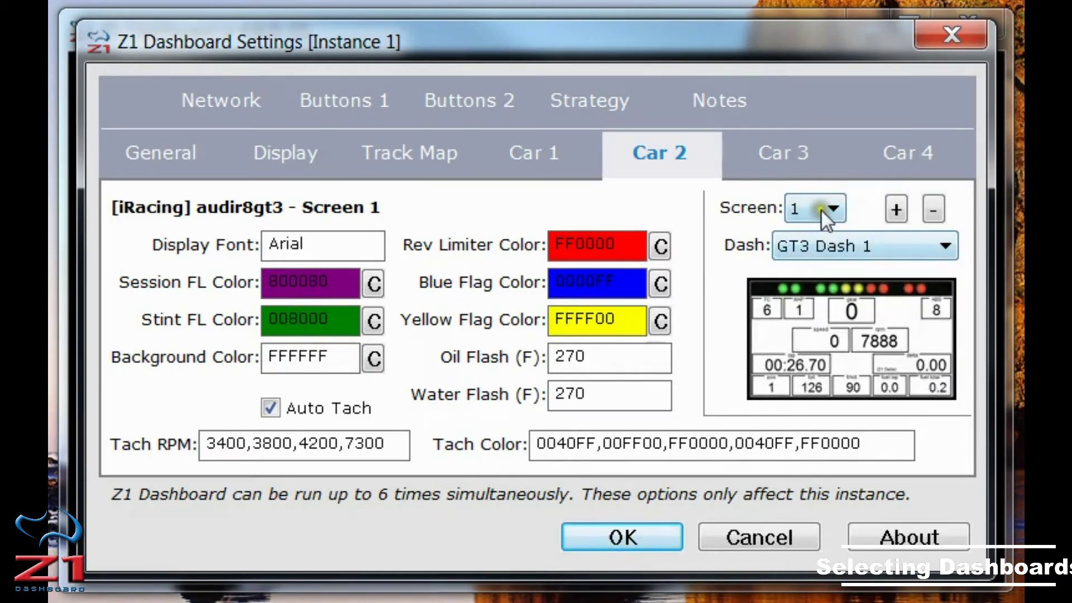
Select Screen 2 and assign it the Track Map 6 dash
{"action": "left_click", "coordinate": [826, 211]}
{"action": "left_click", "coordinate": [813, 255]}
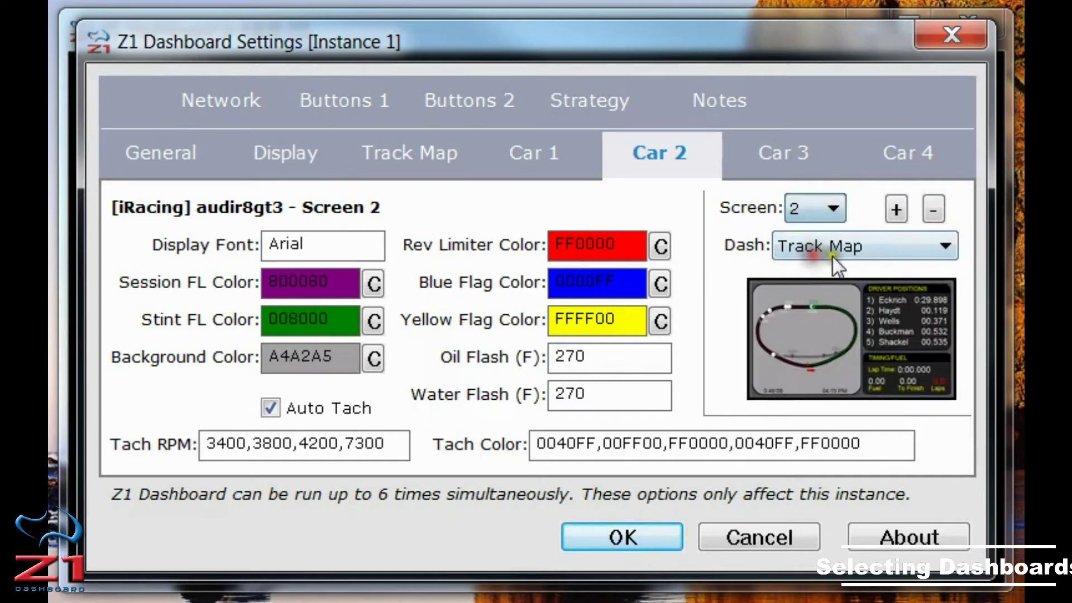
{"action": "left_click", "coordinate": [918, 247]}
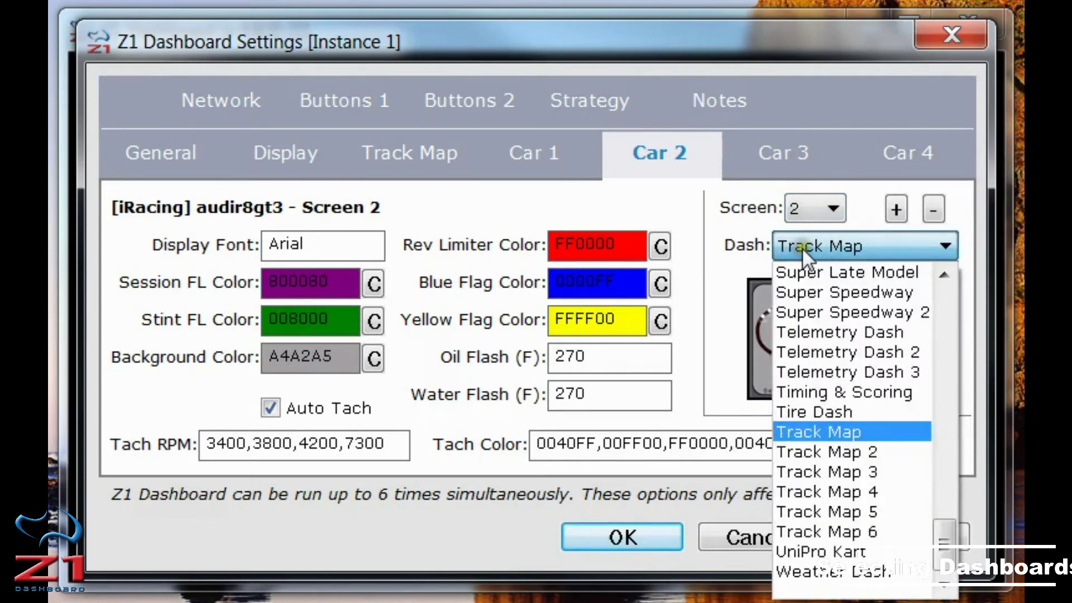
{"action": "left_click", "coordinate": [871, 532]}
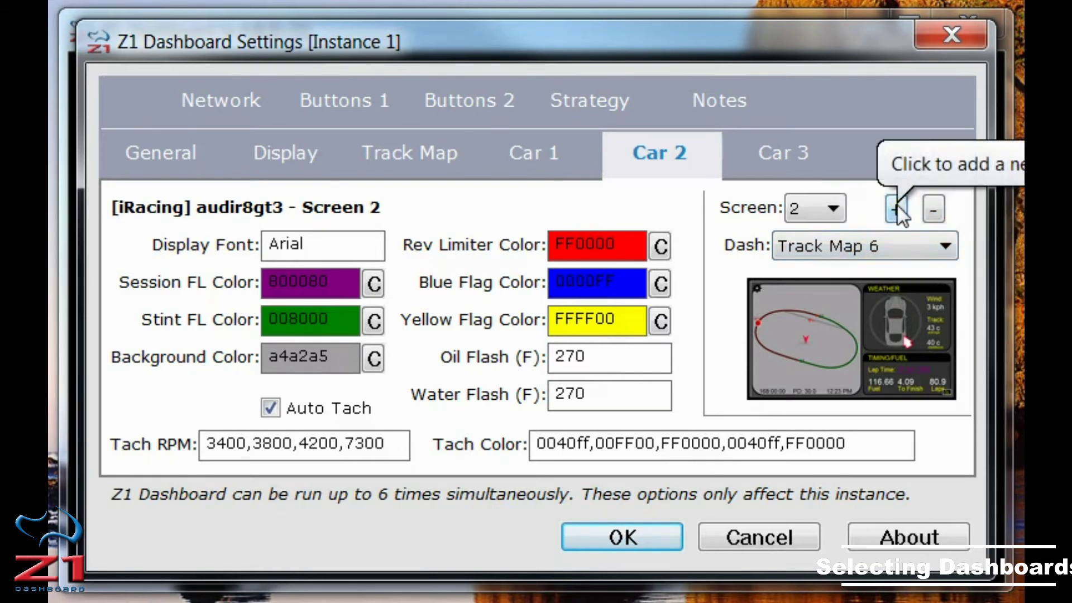
Add a new Screen 7 and give it the Ahead Behind Dash layout
{"action": "left_click", "coordinate": [895, 209]}
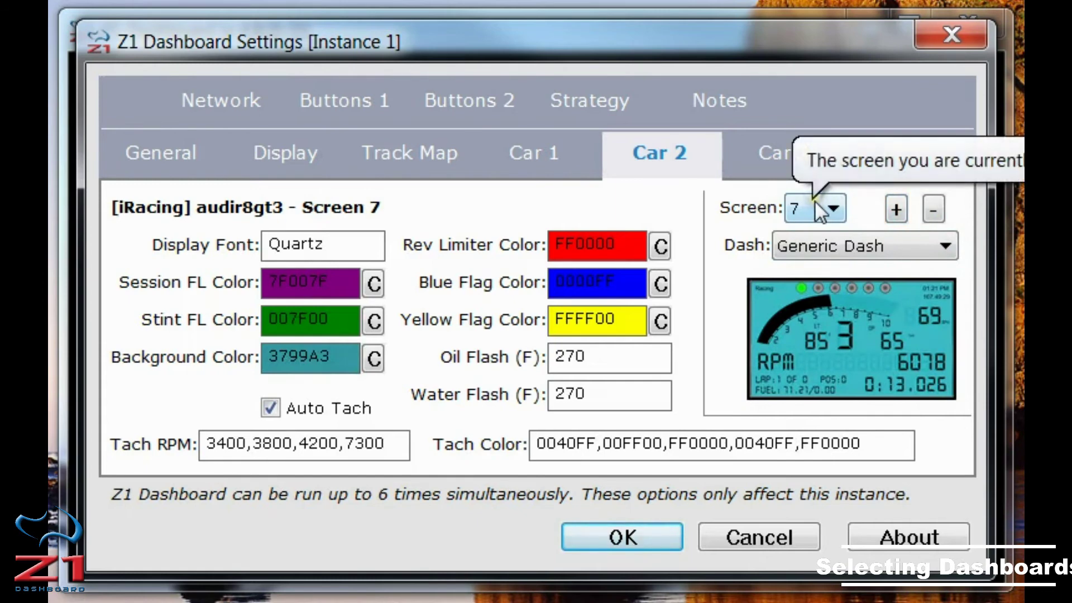
{"action": "left_click", "coordinate": [887, 244]}
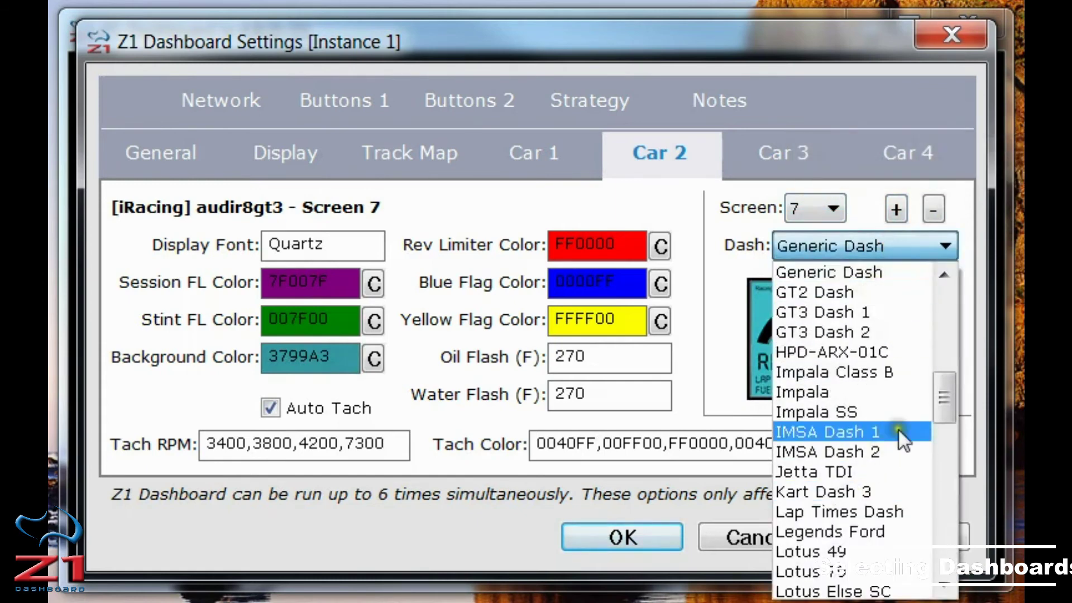
{"action": "left_click_drag", "start_coordinate": [941, 398], "coordinate": [947, 300]}
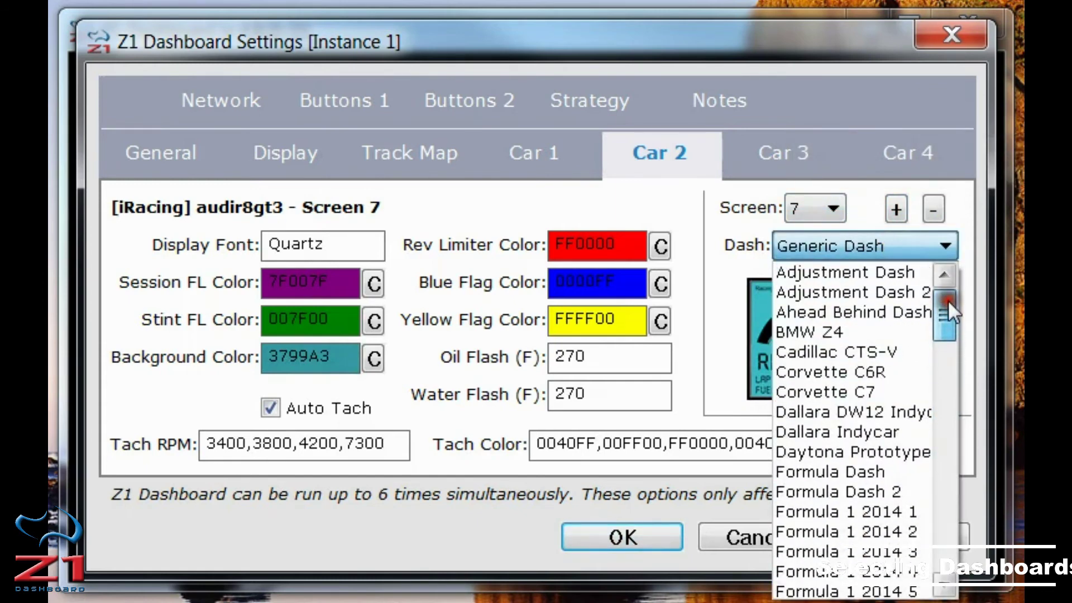
{"action": "left_click", "coordinate": [882, 312]}
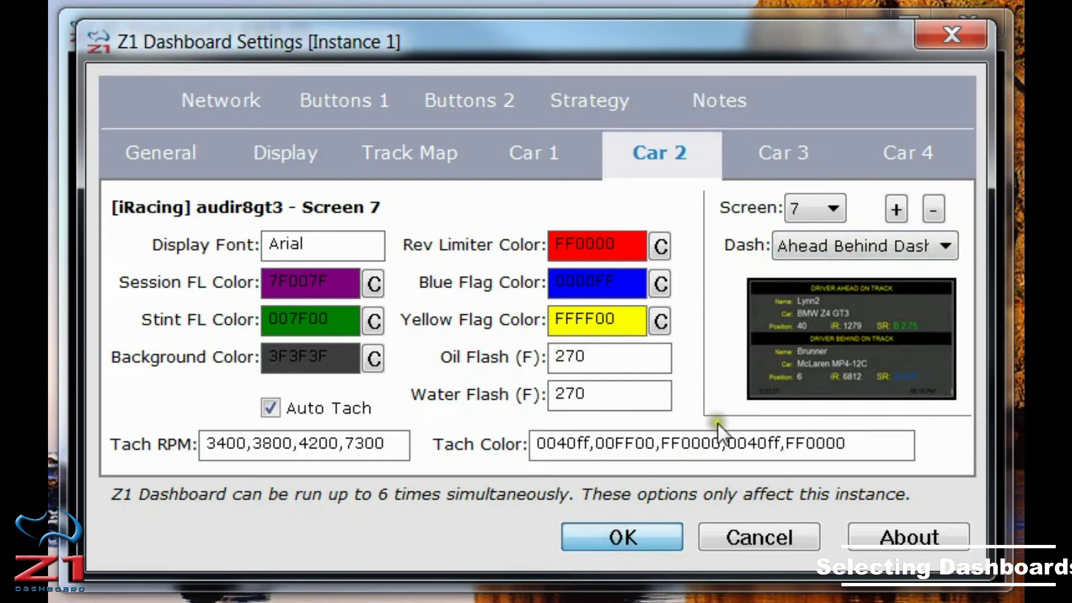
Save the settings with OK and return to the main dashboard window
{"action": "key", "text": "Return"}
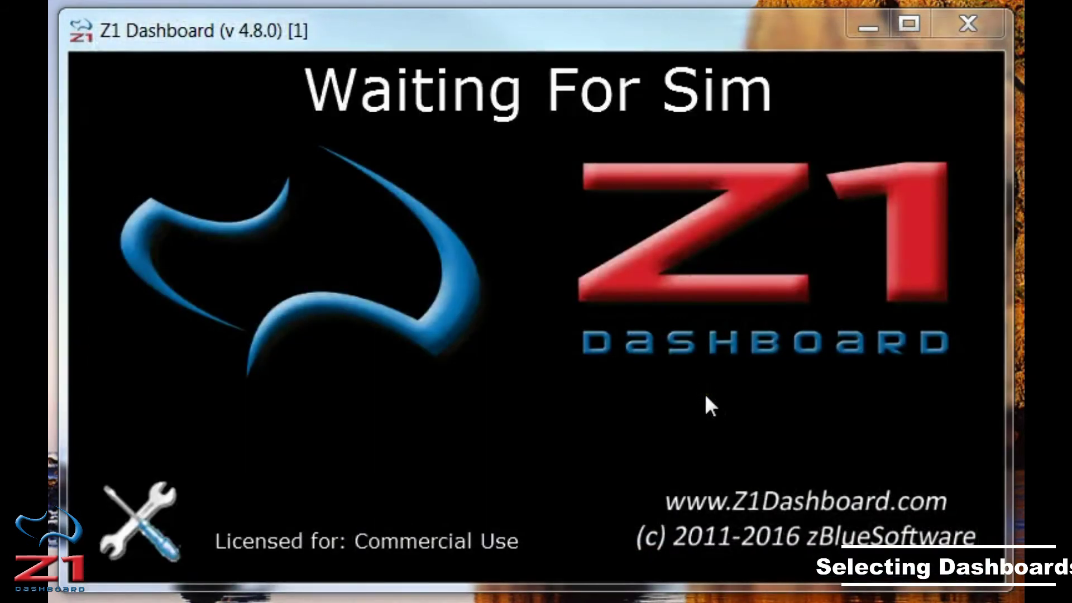